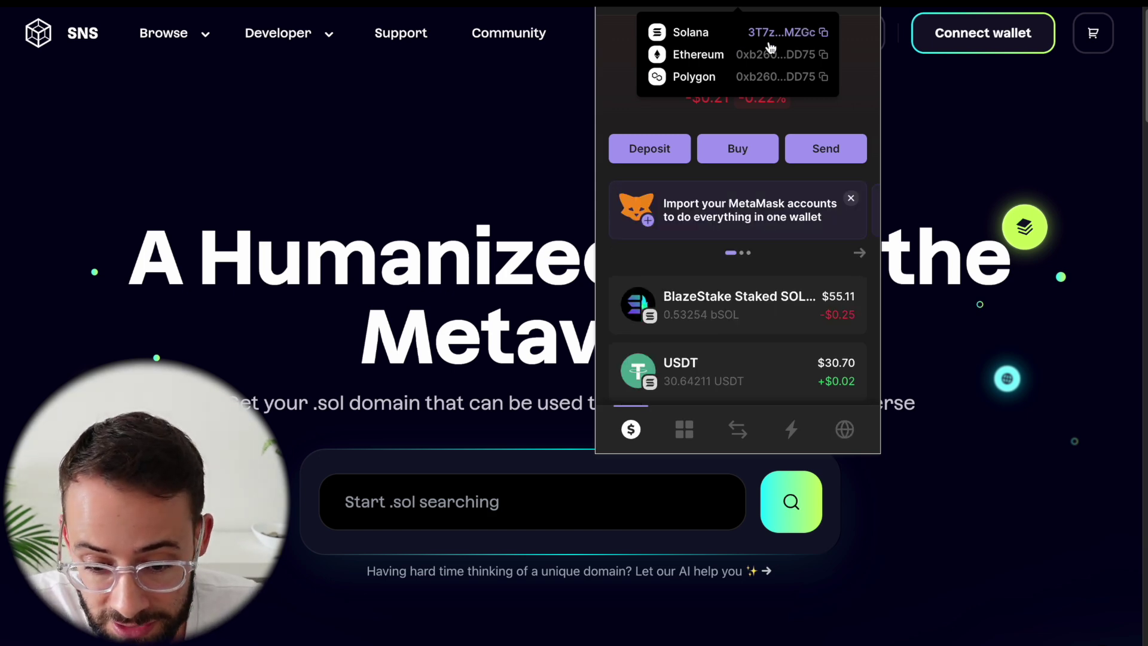
Step: Dismiss the Phantom wallet popup and move to the X post about registering a .sol domain
left_click(865, 142)
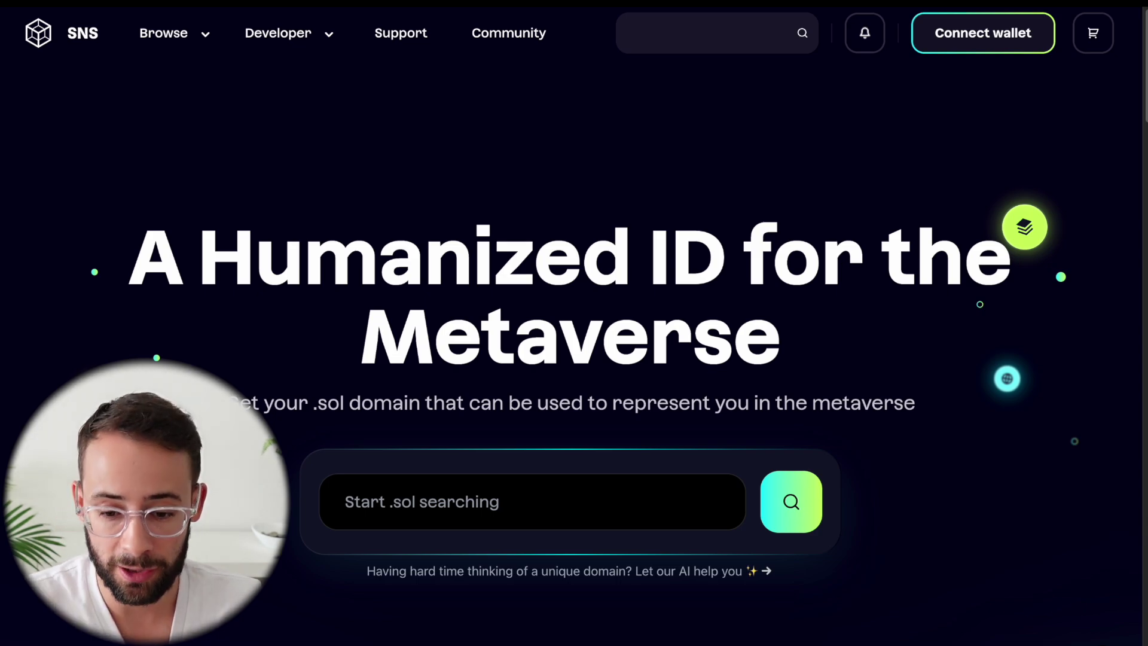
key("ctrl+w")
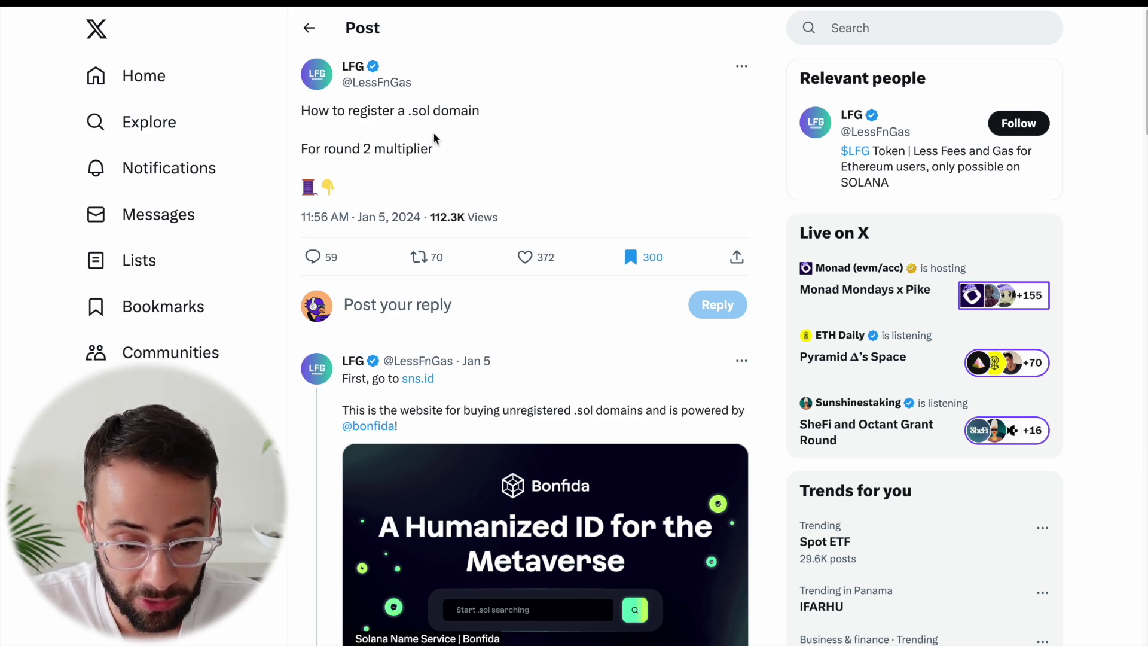
Step: Highlight the round 2 multiplier line and the 'register a .sol domain' headline, then clear the selection
left_click_drag(434, 163, 316, 150)
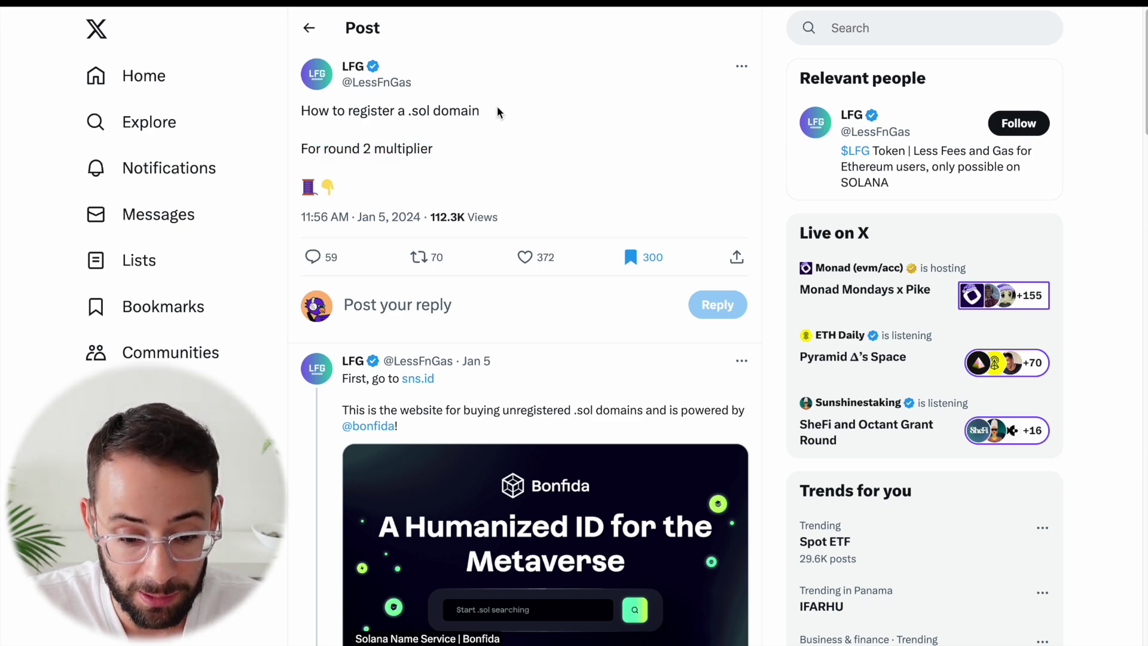
left_click_drag(497, 110, 346, 111)
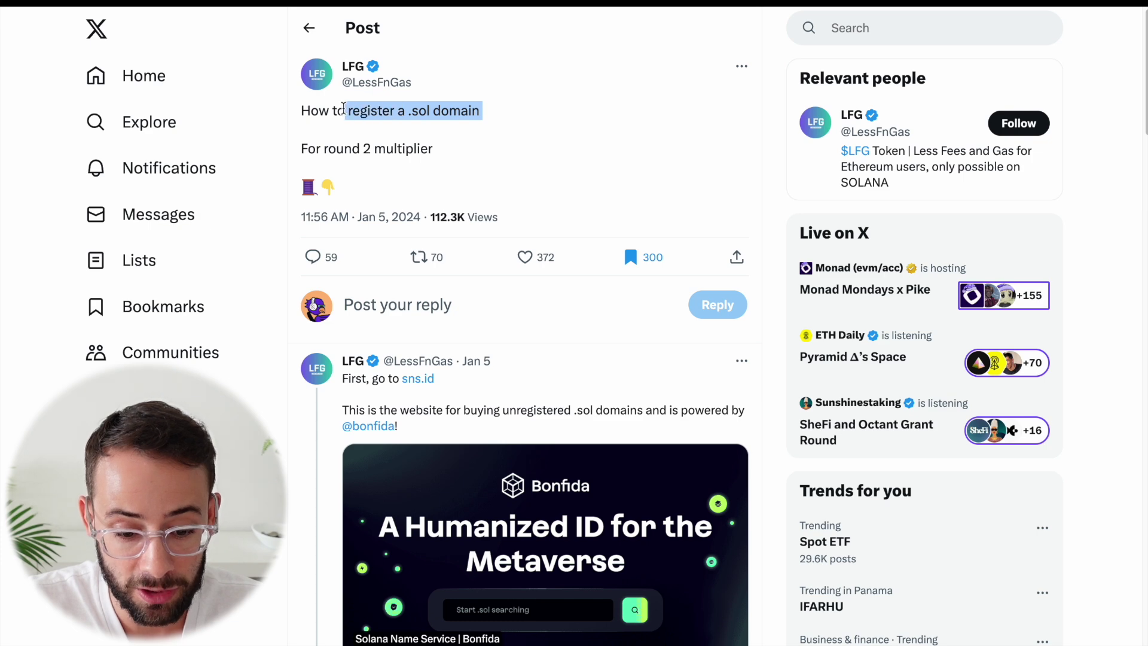
left_click(512, 121)
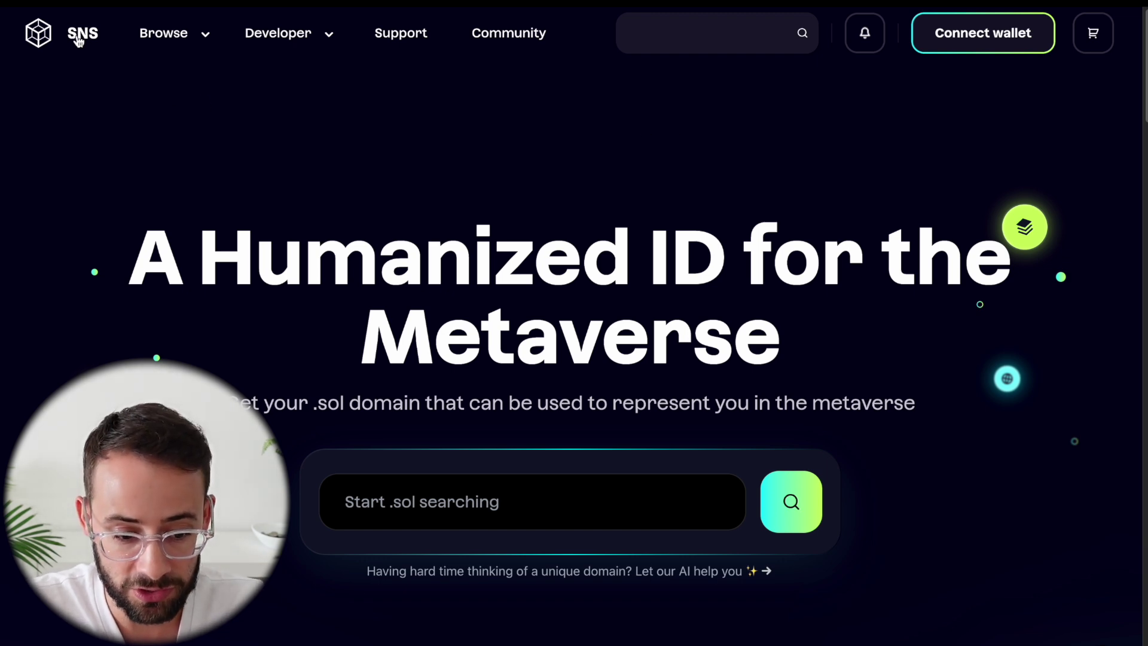
Step: Connect the Phantom wallet and search SNS for the domain 123
left_click(1000, 39)
left_click(544, 381)
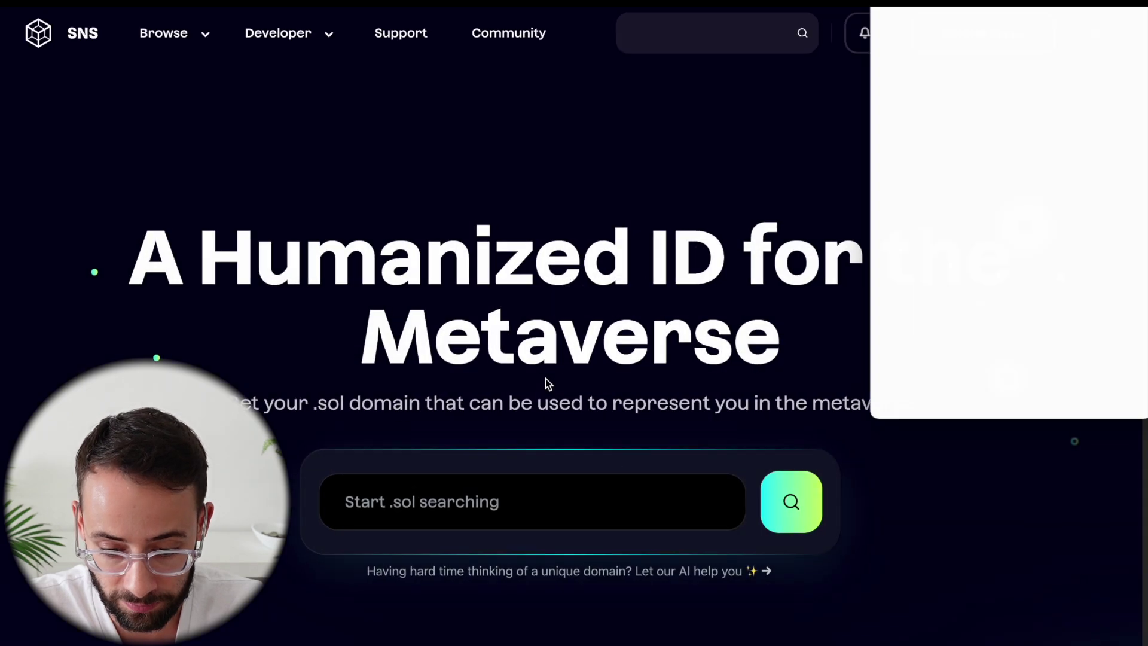
scroll(935, 448, "down", 1)
left_click(513, 437)
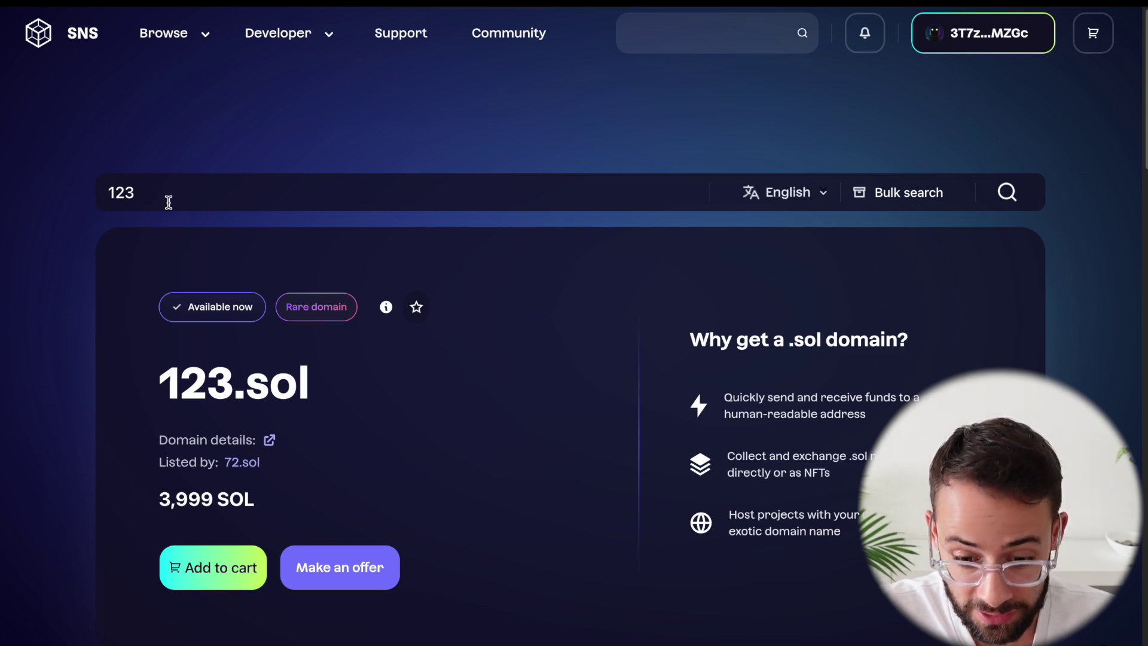
Step: Scroll through the 123.sol rare-domain result listed at 3,999 SOL
scroll(169, 202, "down", 1)
scroll(170, 208, "up", 1)
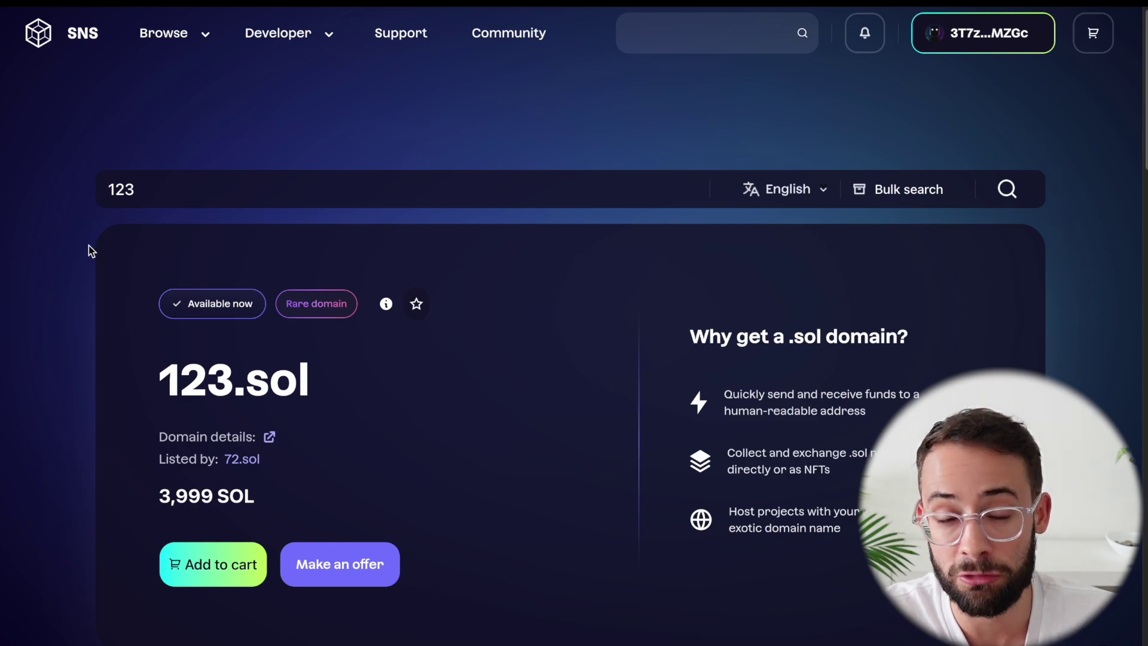
scroll(89, 249, "down", 1)
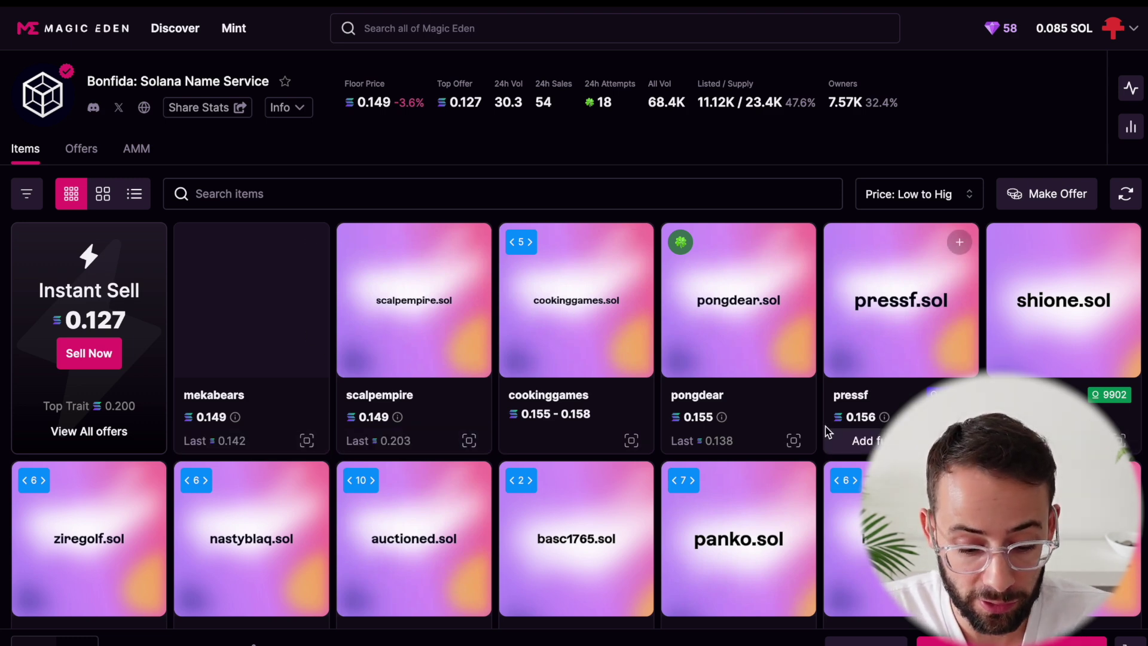
Step: Scroll through the .sol domains for sale in Magic Eden's Bonfida: Solana Name Service collection
scroll(735, 419, "down", 2)
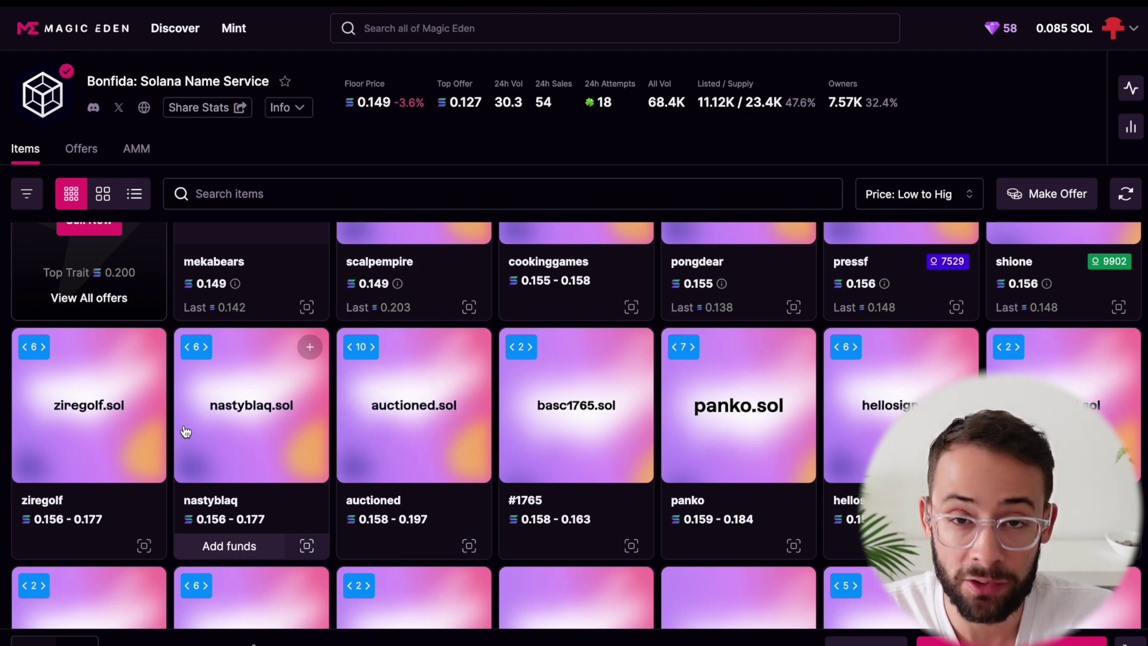
scroll(248, 425, "down", 1)
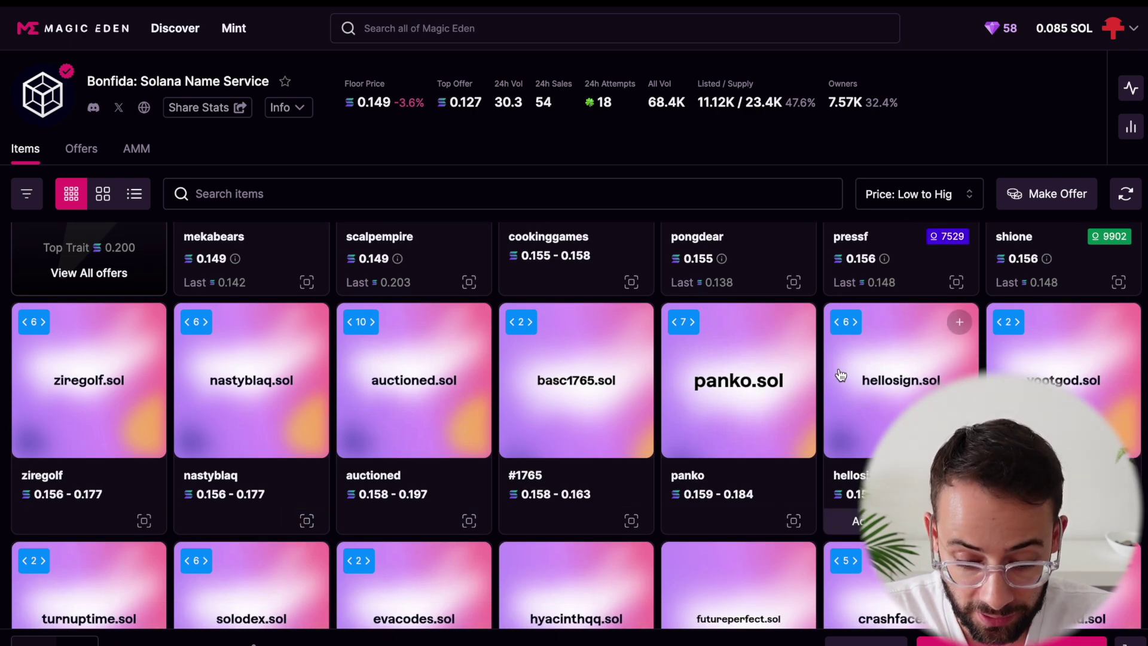
scroll(537, 287, "up", 3)
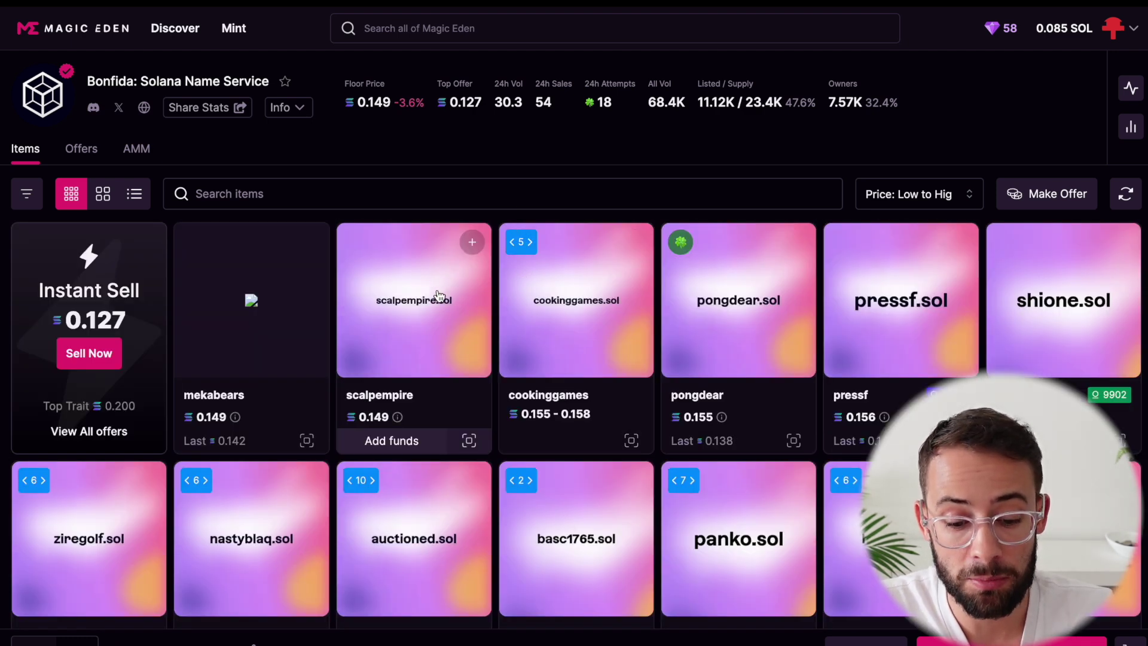
scroll(442, 293, "down", 1)
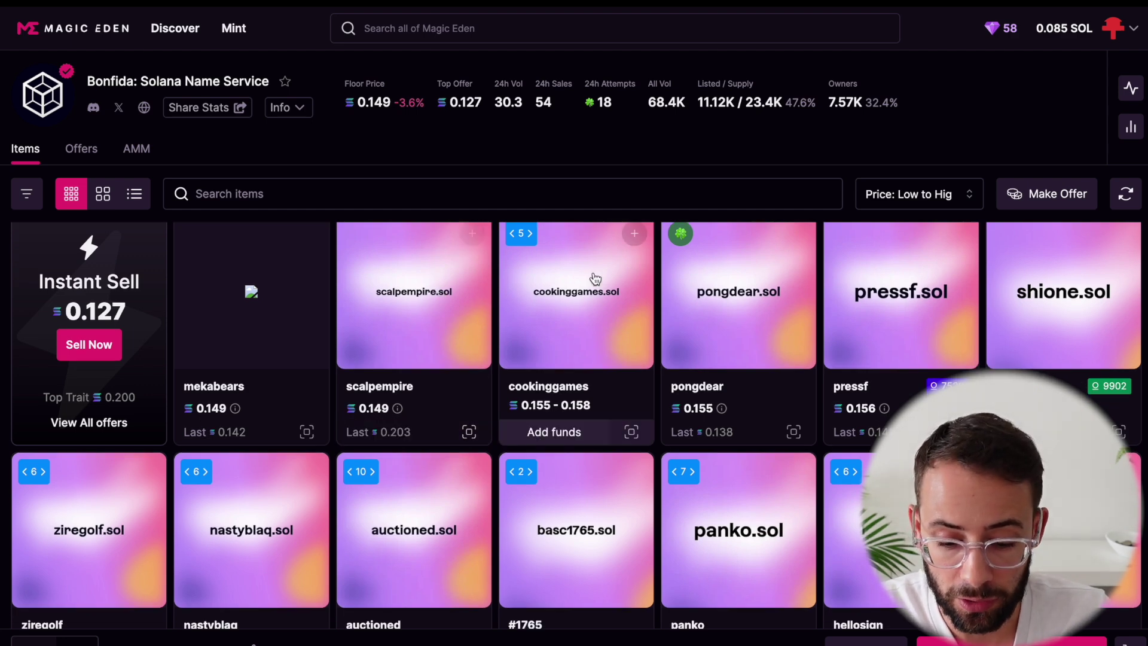
scroll(413, 413, "down", 5)
scroll(277, 440, "up", 2)
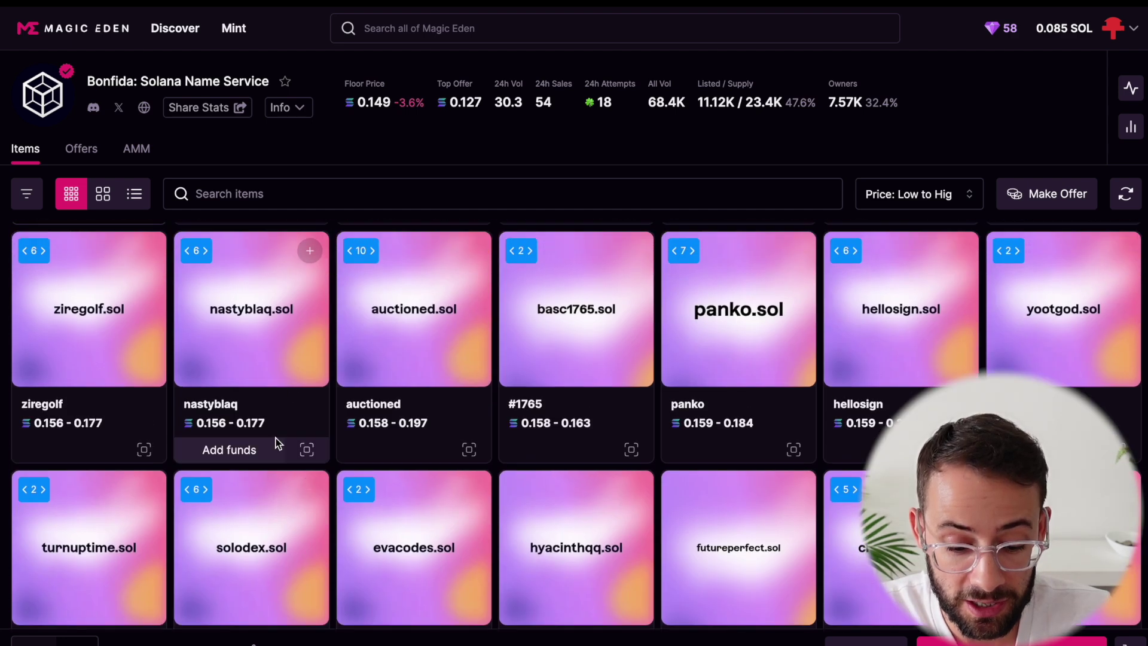
scroll(596, 287, "down", 1)
scroll(596, 287, "down", 3)
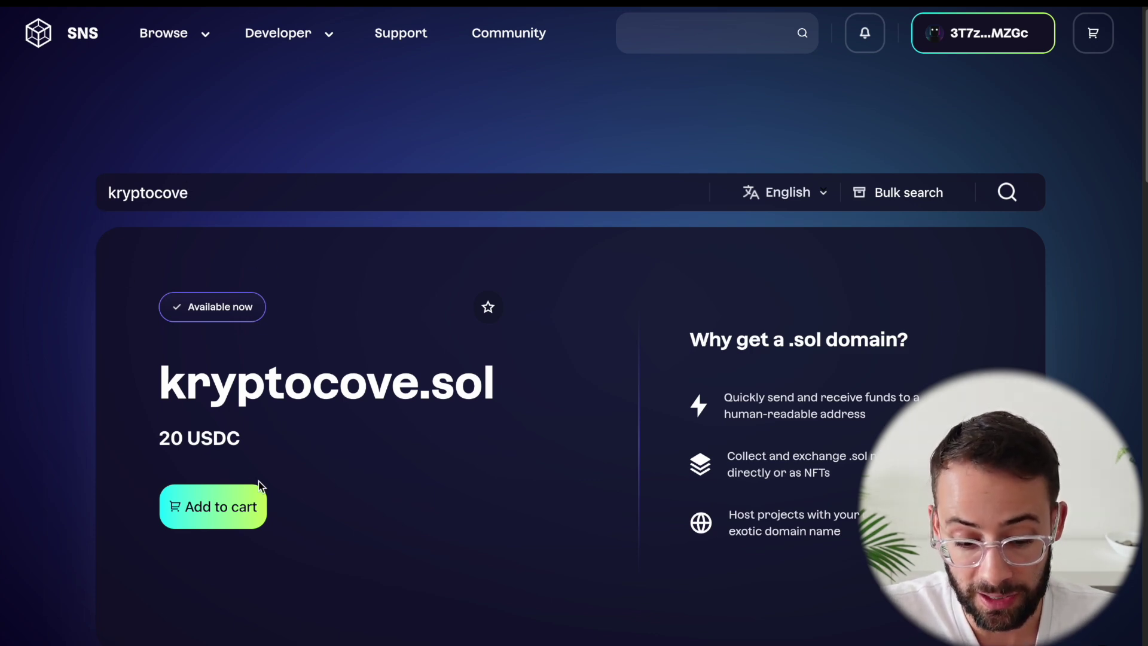
Step: Highlight kryptocove.sol's 20 USDC price and add the domain to the cart
left_click_drag(251, 445, 156, 439)
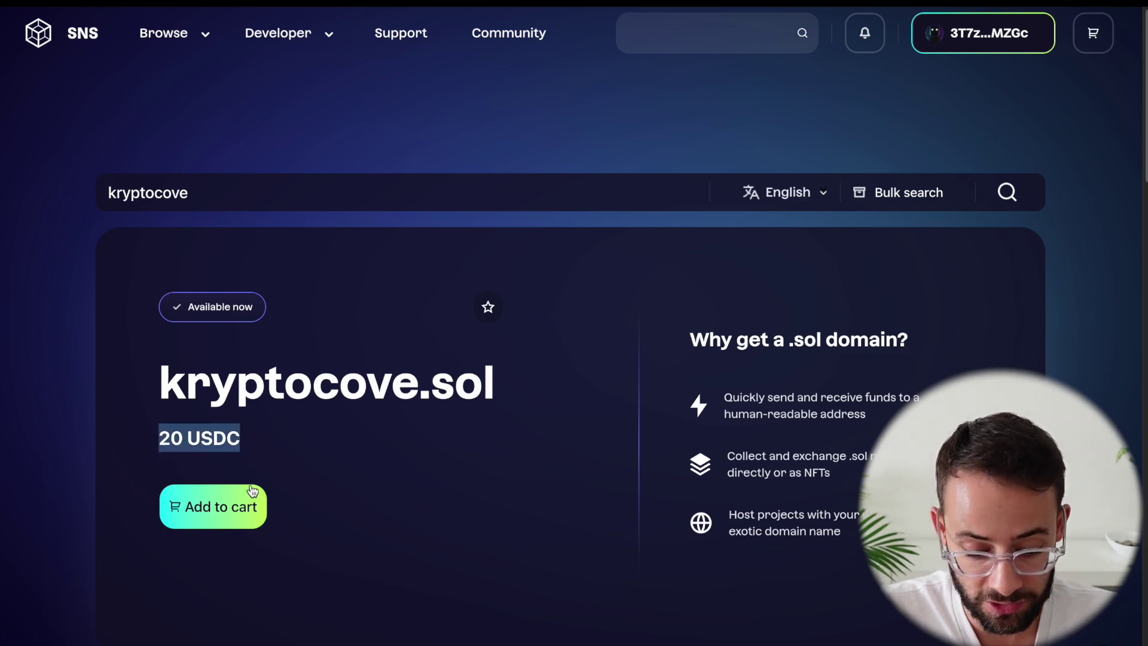
scroll(351, 505, "down", 1)
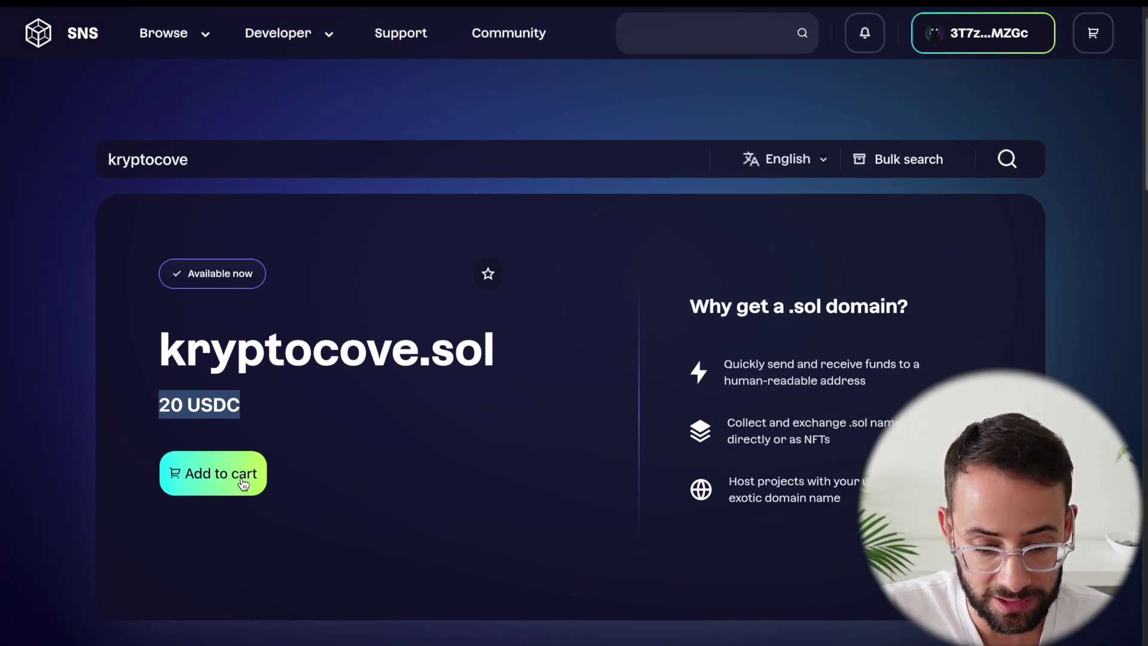
left_click(246, 478)
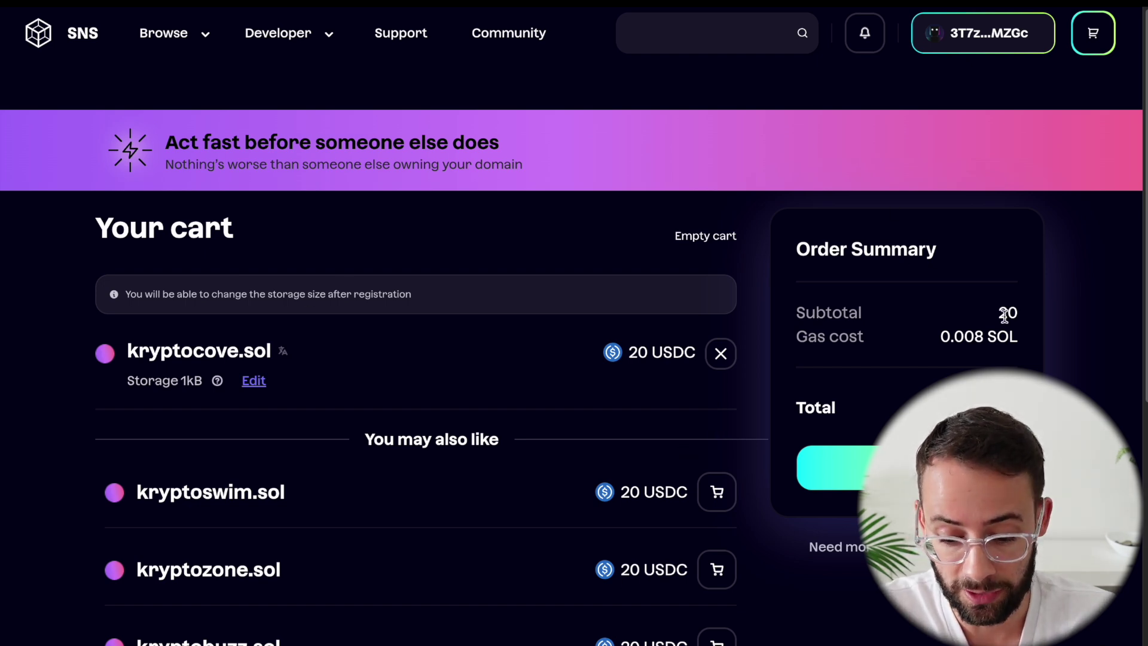
Step: Check out the cart paying with USDC and skip the optional bridge-domain step
left_click(837, 467)
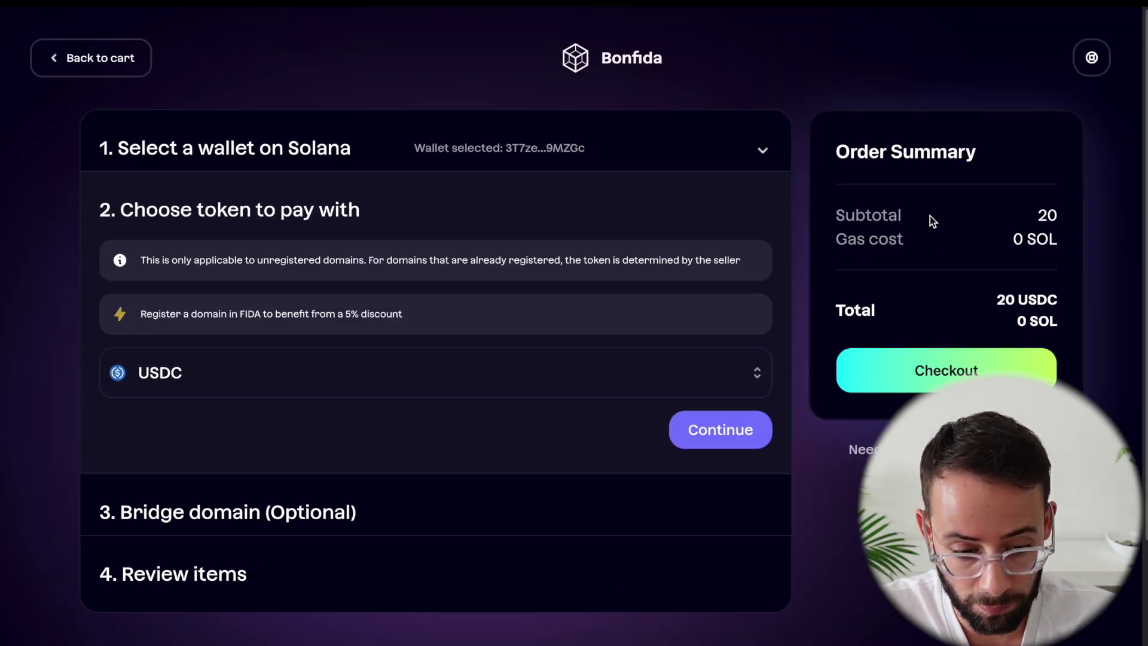
left_click(661, 367)
scroll(568, 542, "down", 1)
scroll(568, 541, "up", 1)
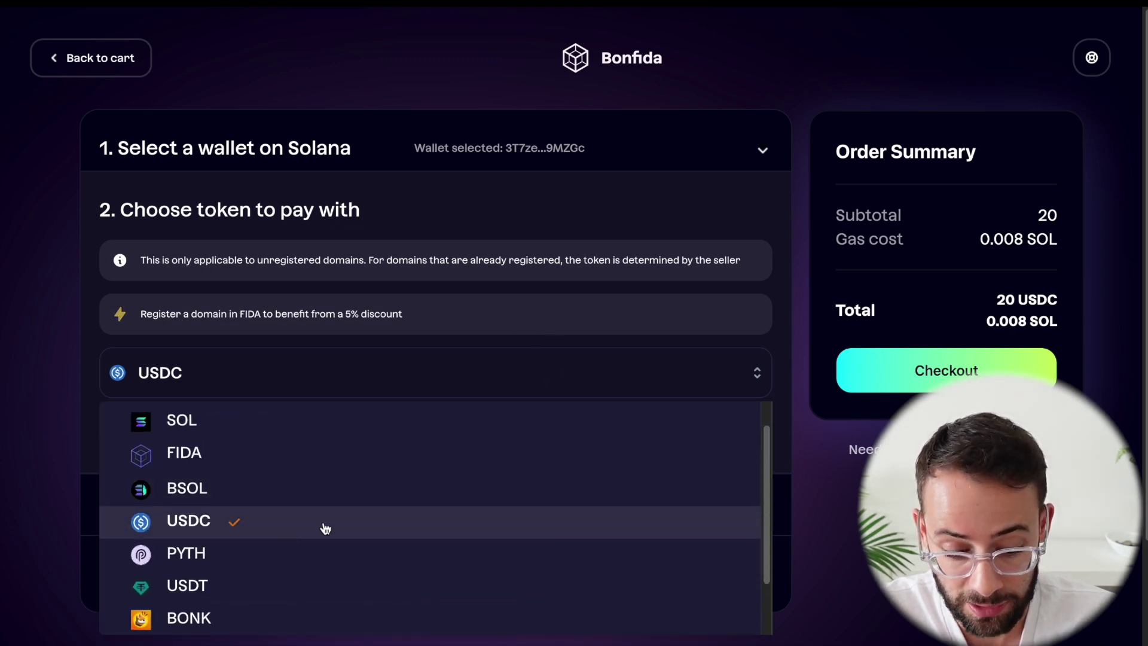
scroll(317, 482, "up", 2)
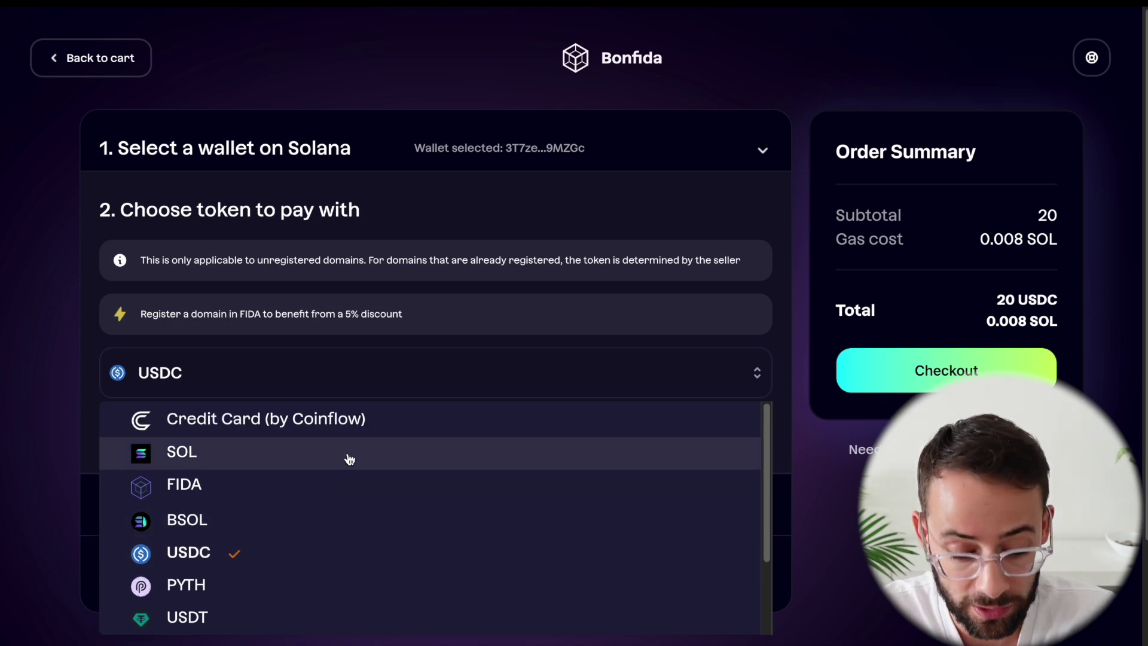
scroll(317, 490, "down", 3)
scroll(245, 508, "up", 3)
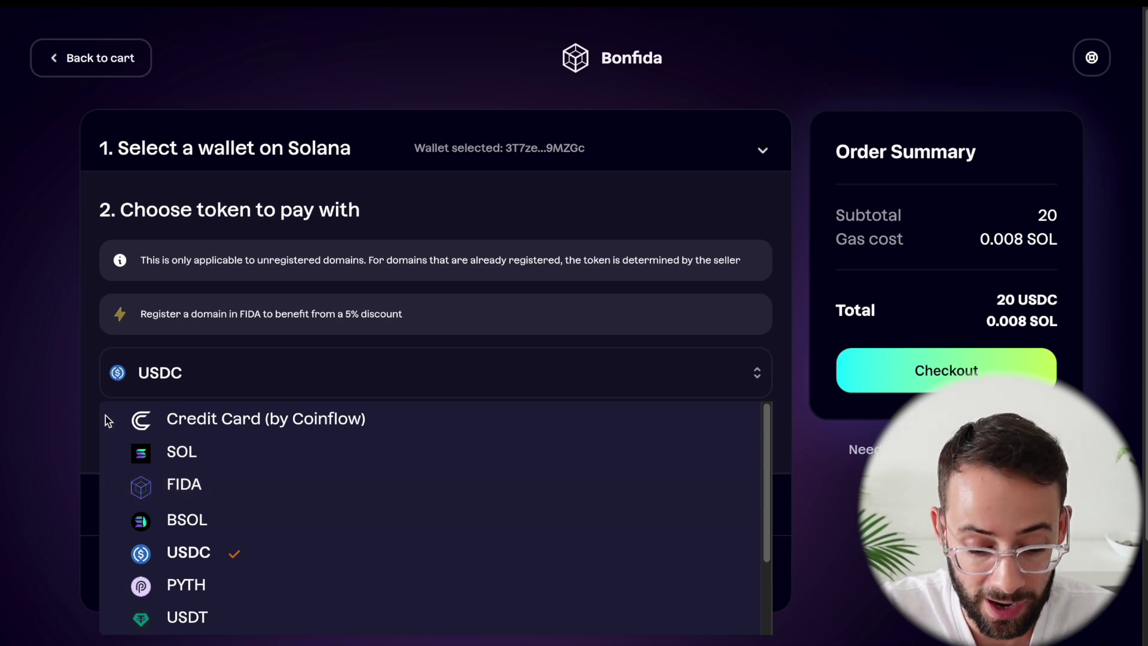
left_click(236, 557)
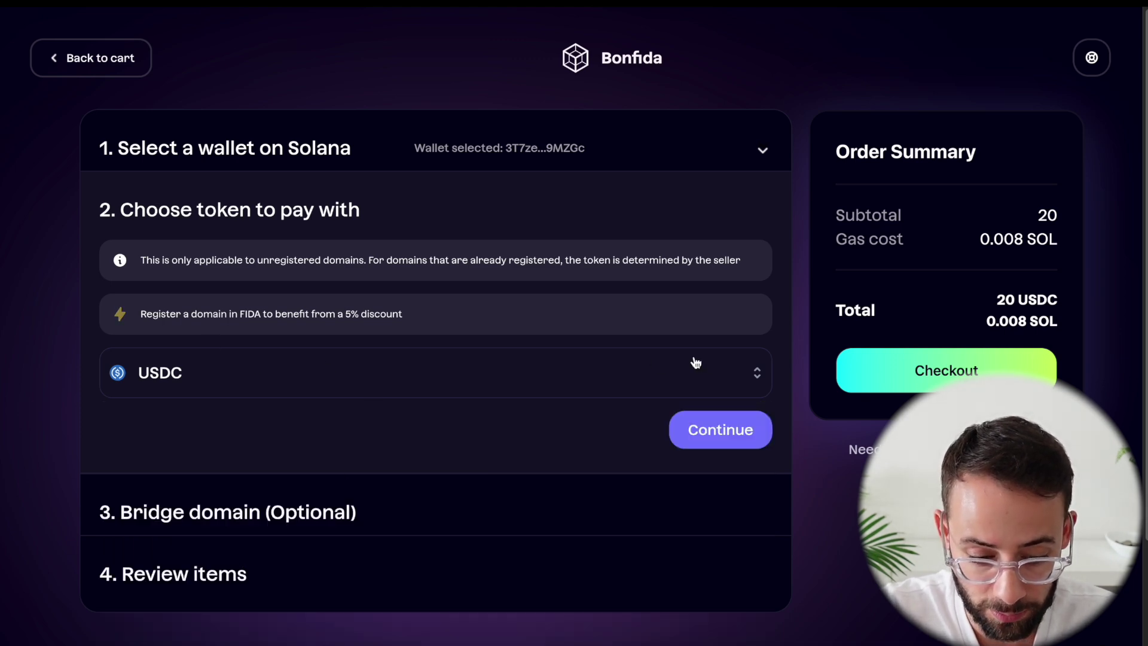
left_click(717, 432)
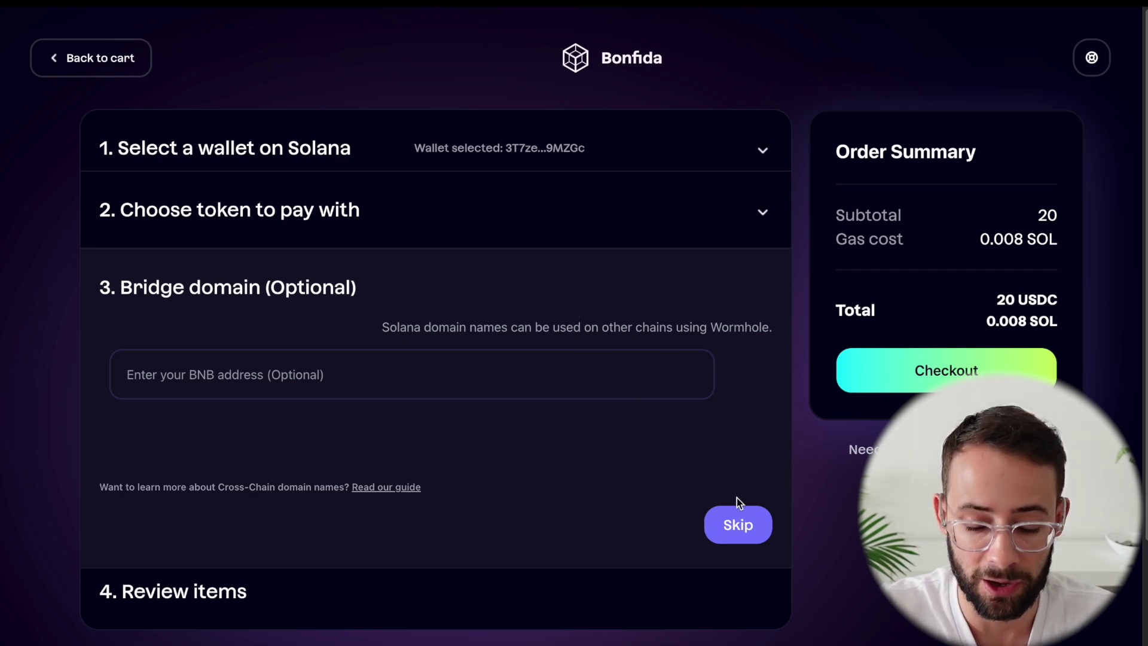
left_click(737, 520)
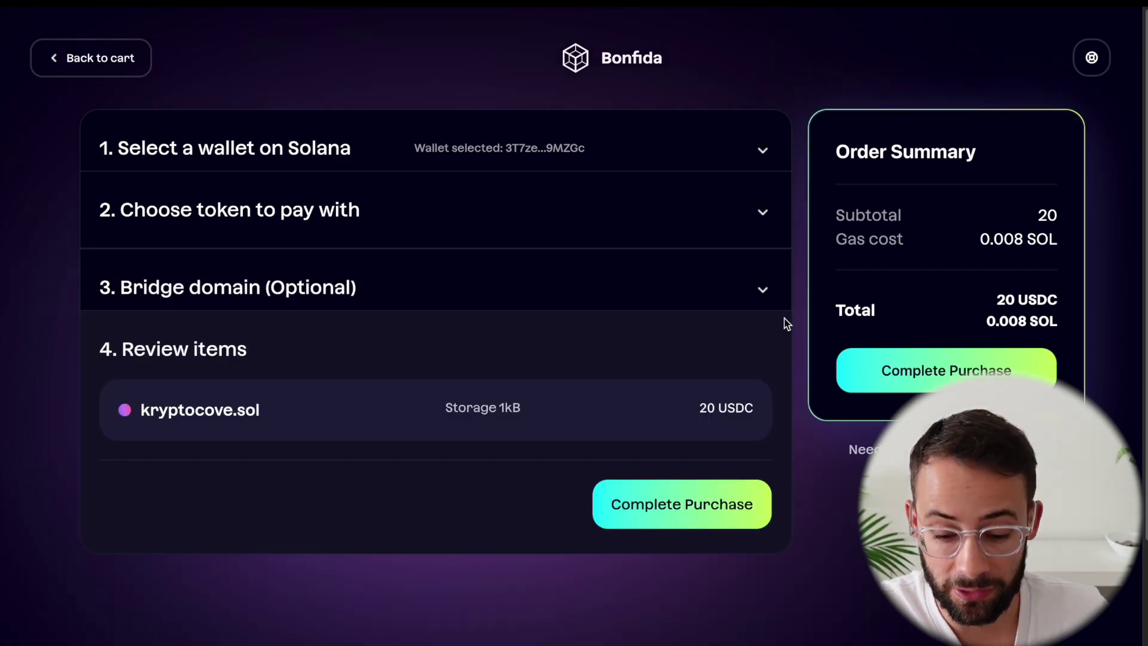
Step: Complete the kryptocove.sol purchase, approve it in Phantom, and dismiss the completion message
left_click(707, 519)
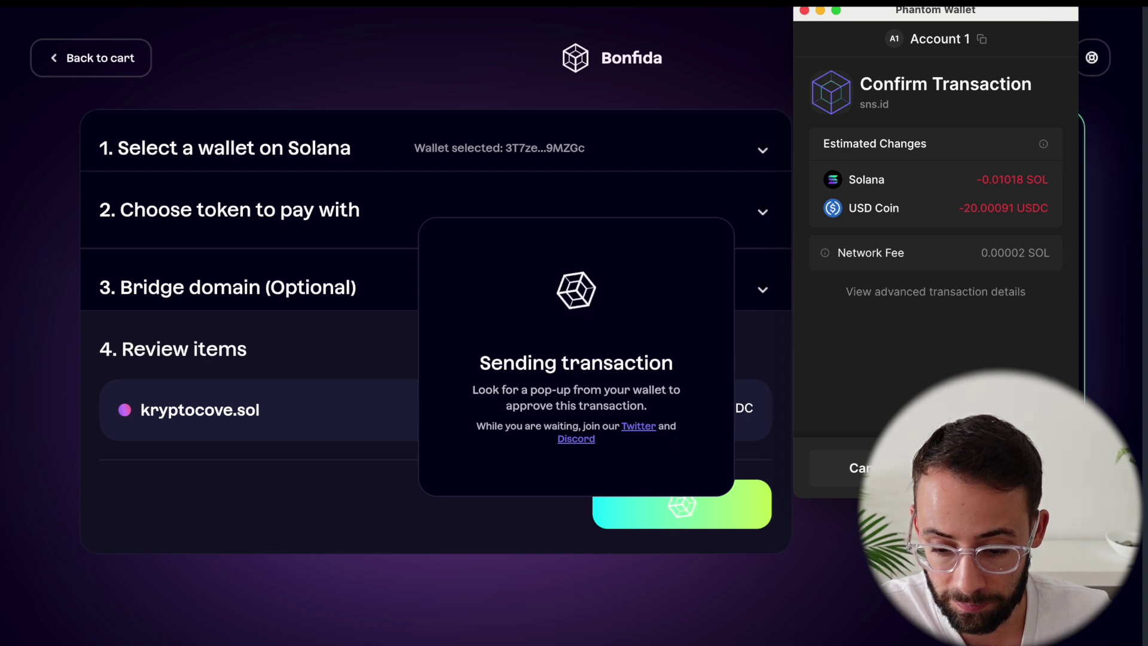
left_click(1004, 468)
left_click(567, 457)
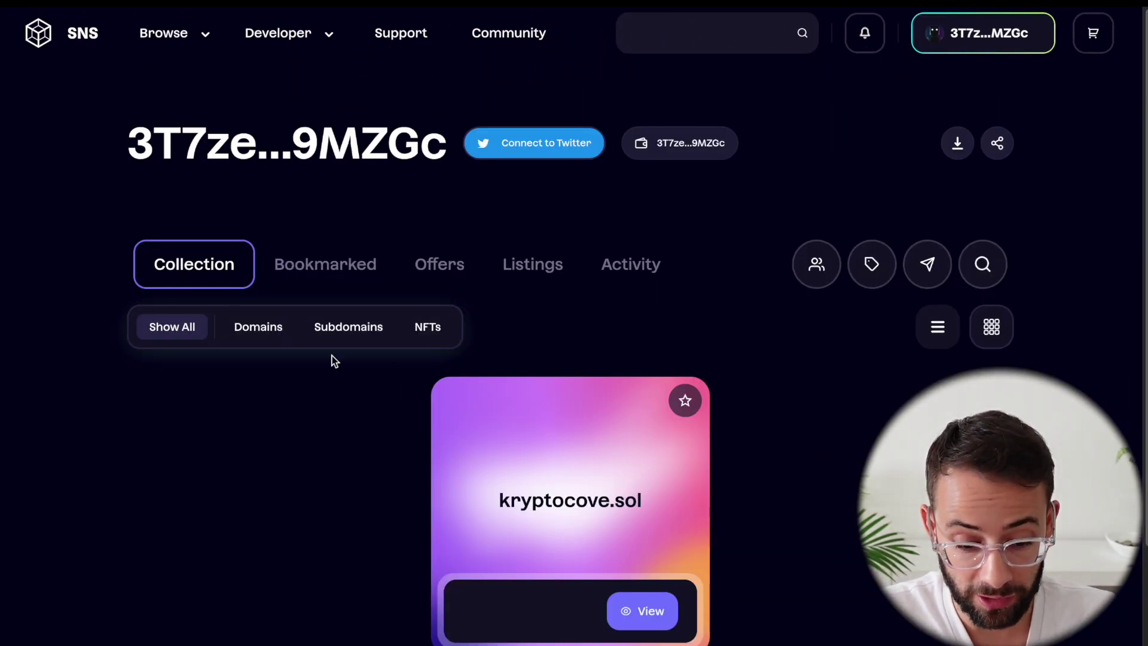
Step: Open the kryptocove.sol domain page from the wallet's collection
scroll(332, 359, "down", 1)
scroll(333, 361, "down", 1)
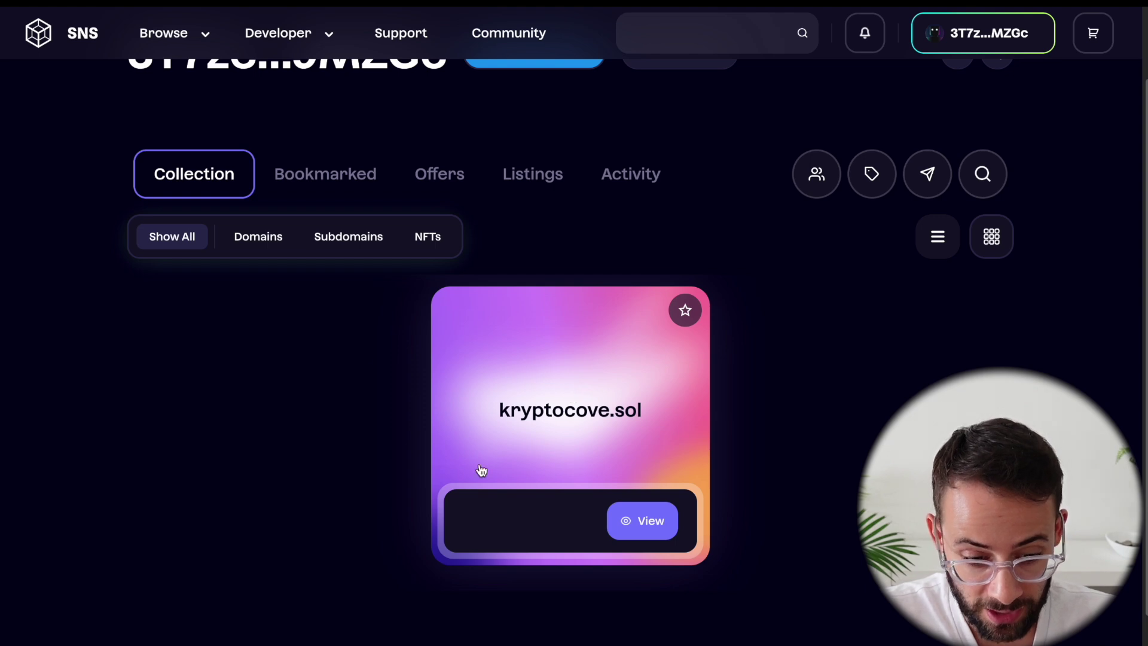
left_click(658, 528)
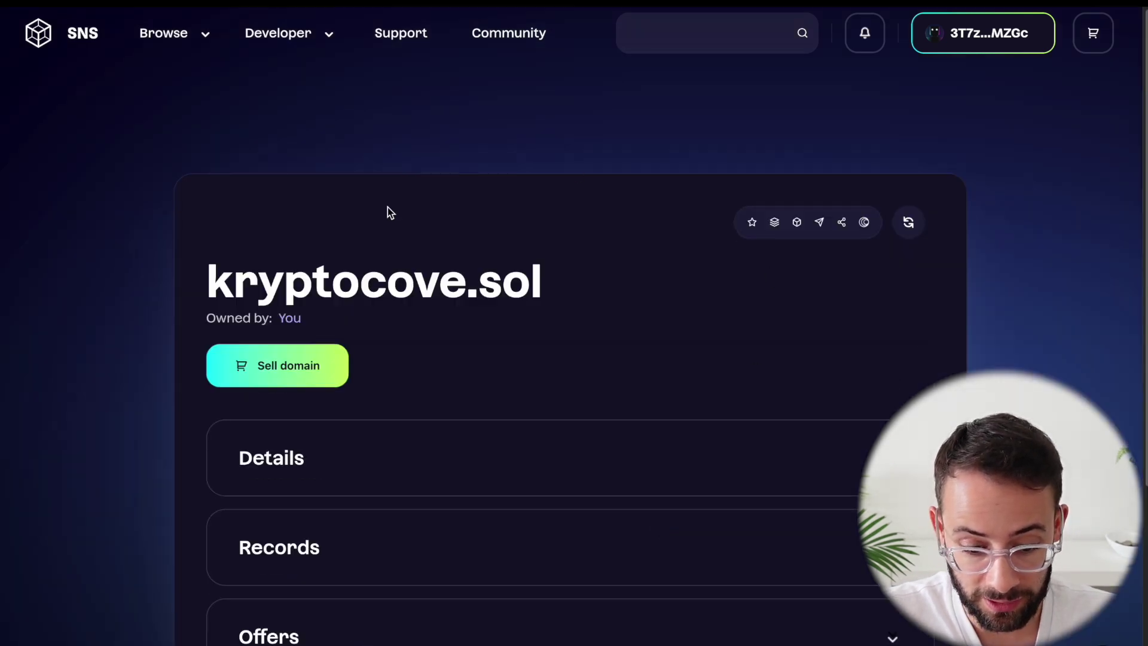
scroll(622, 444, "down", 1)
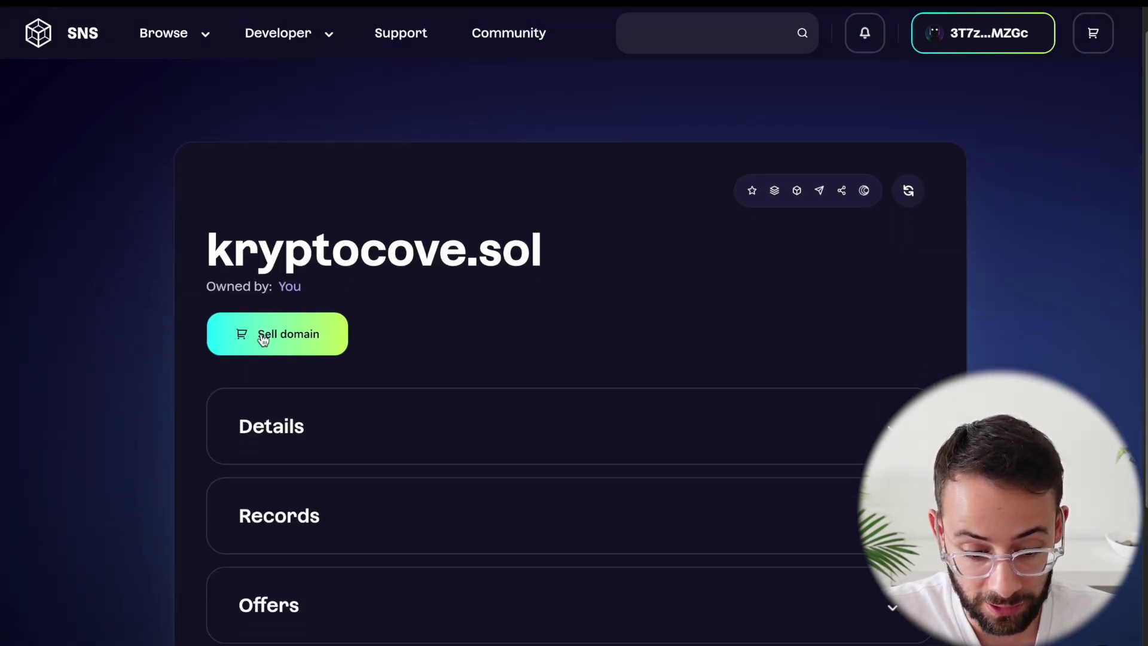
left_click(317, 336)
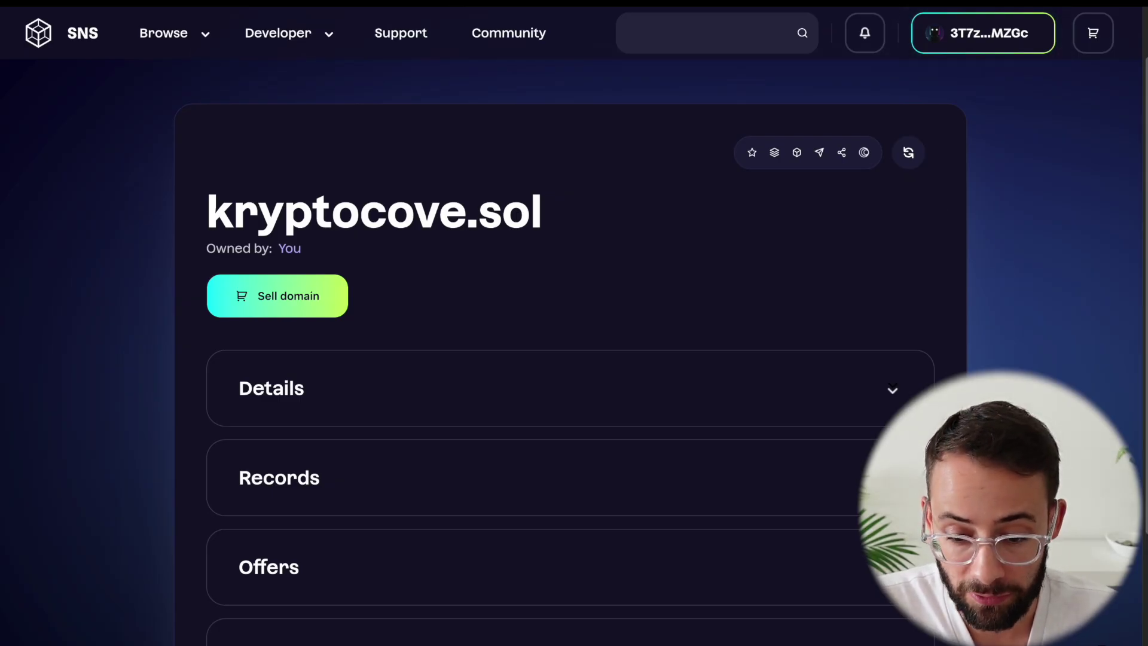
Step: Copy the wallet's Solana address from Phantom
left_click(795, 3)
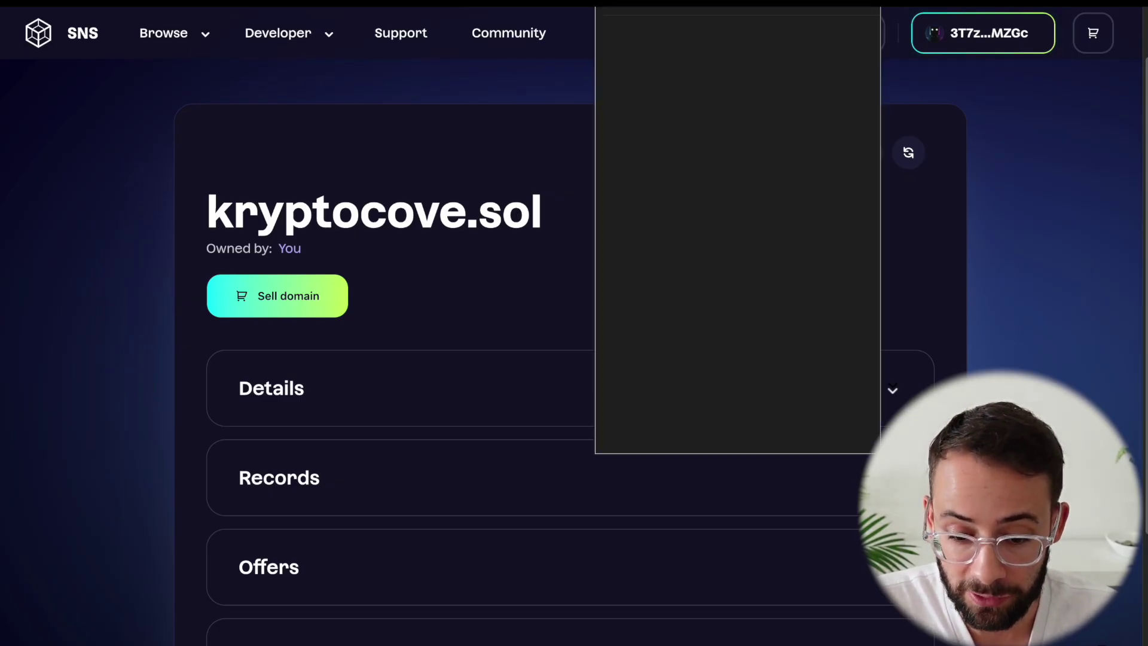
mouse_move(787, 9)
left_click(824, 33)
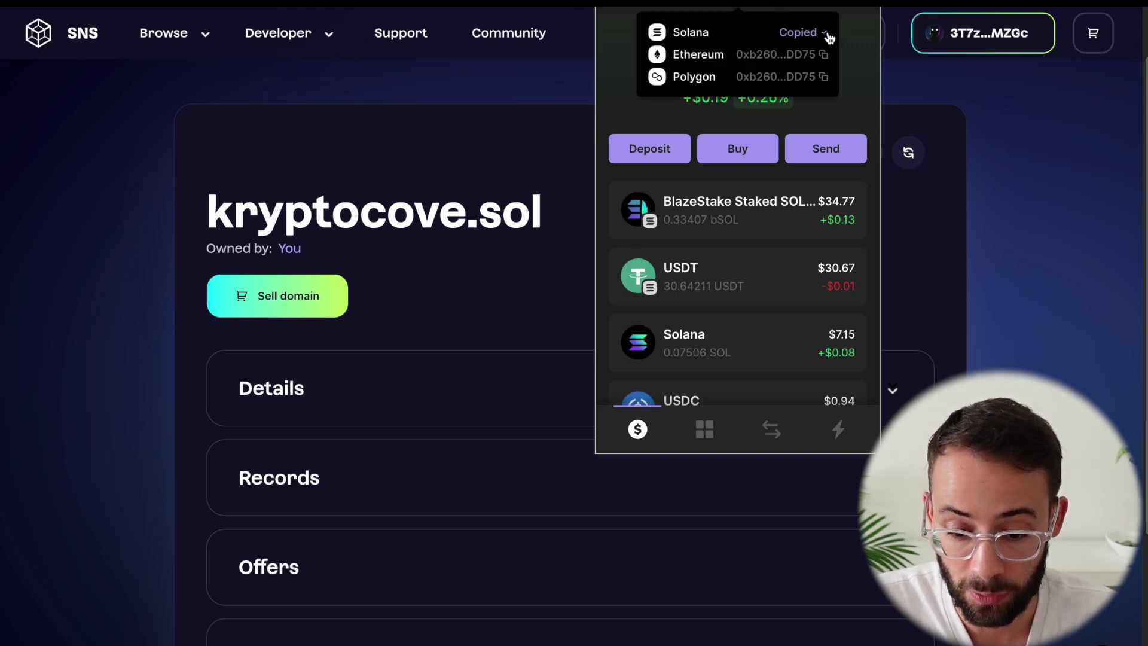
left_click(235, 286)
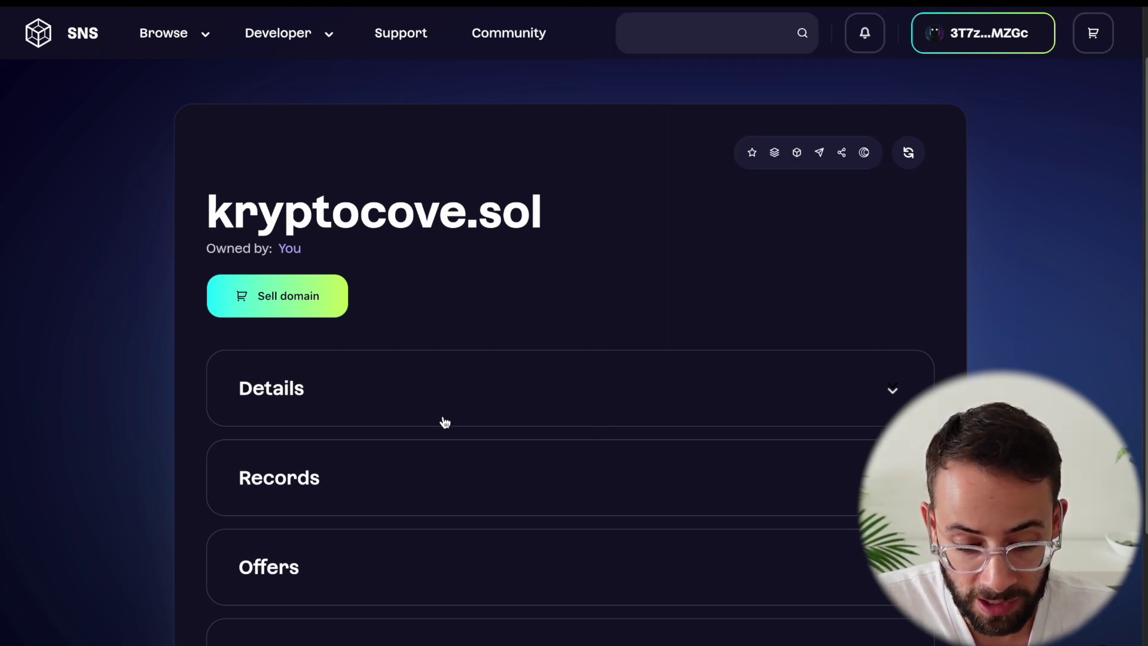
Step: Expand kryptocove.sol's records list, all Not set, and recopy the wallet's Solana address
scroll(528, 417, "down", 2)
left_click(561, 411)
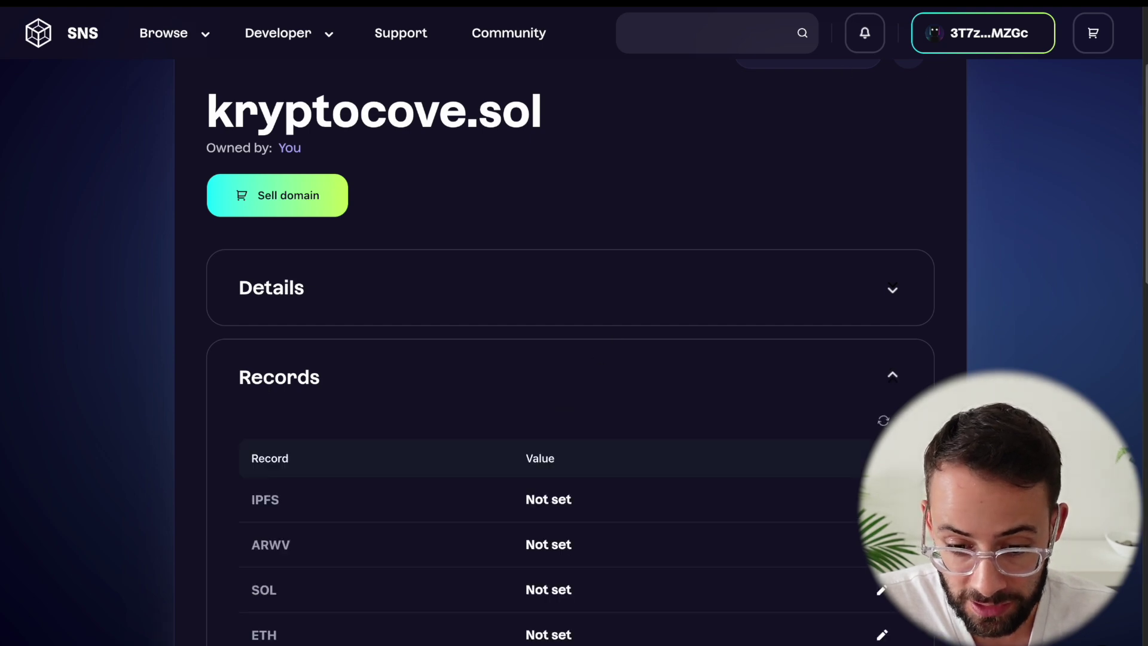
left_click(780, 9)
mouse_move(783, 12)
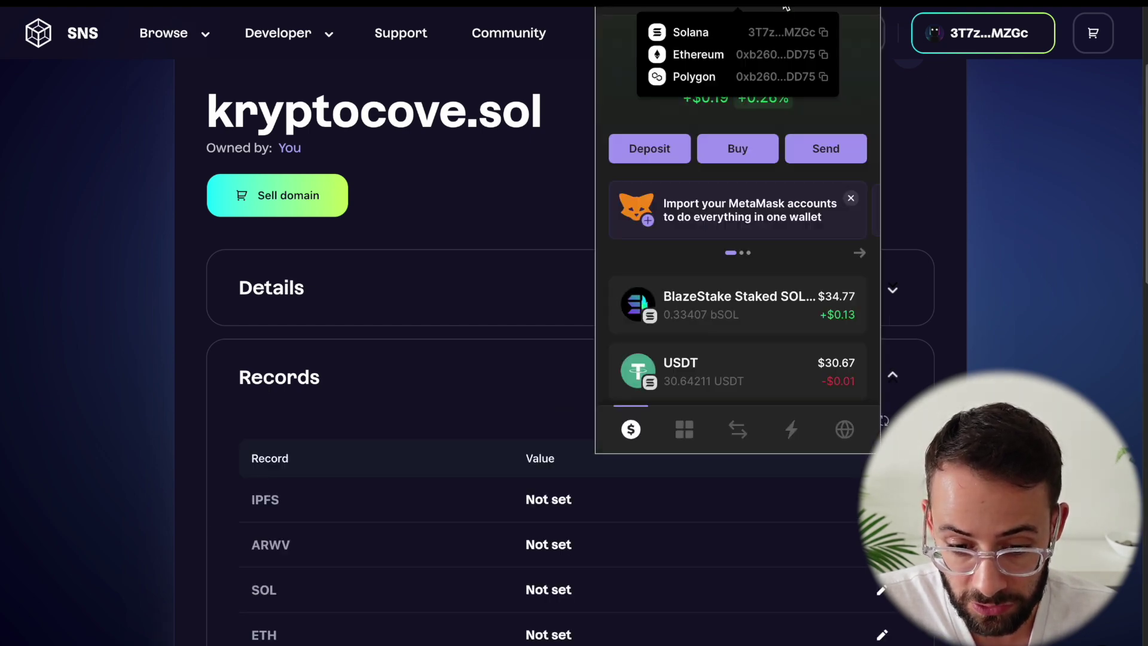
left_click(811, 33)
scroll(889, 250, "down", 2)
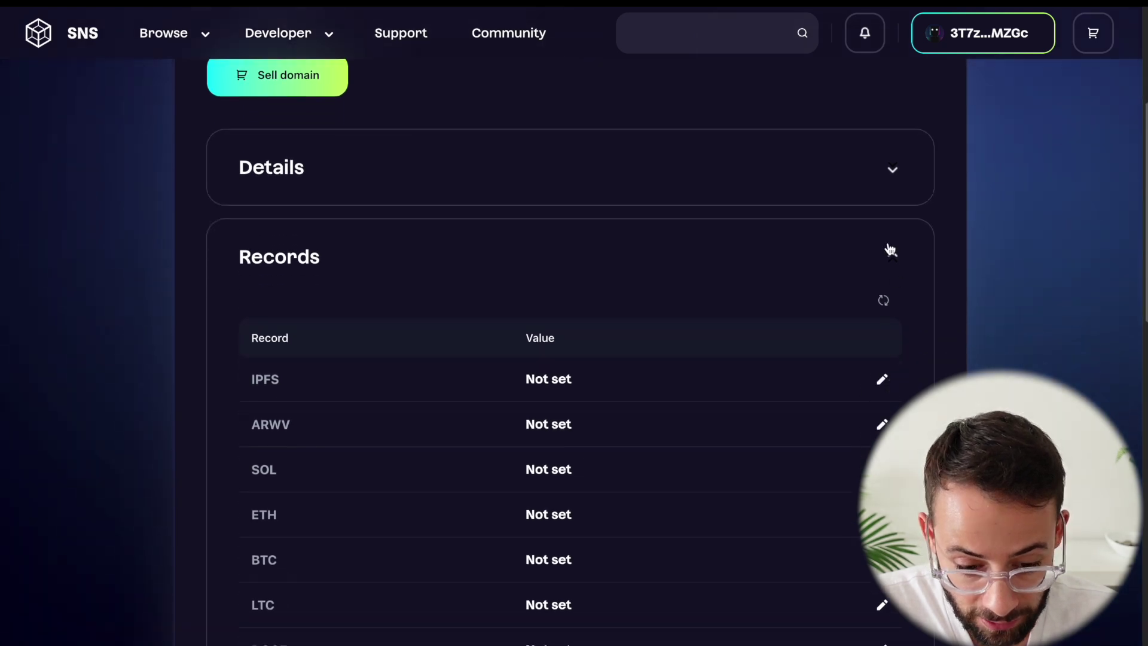
scroll(867, 288, "down", 2)
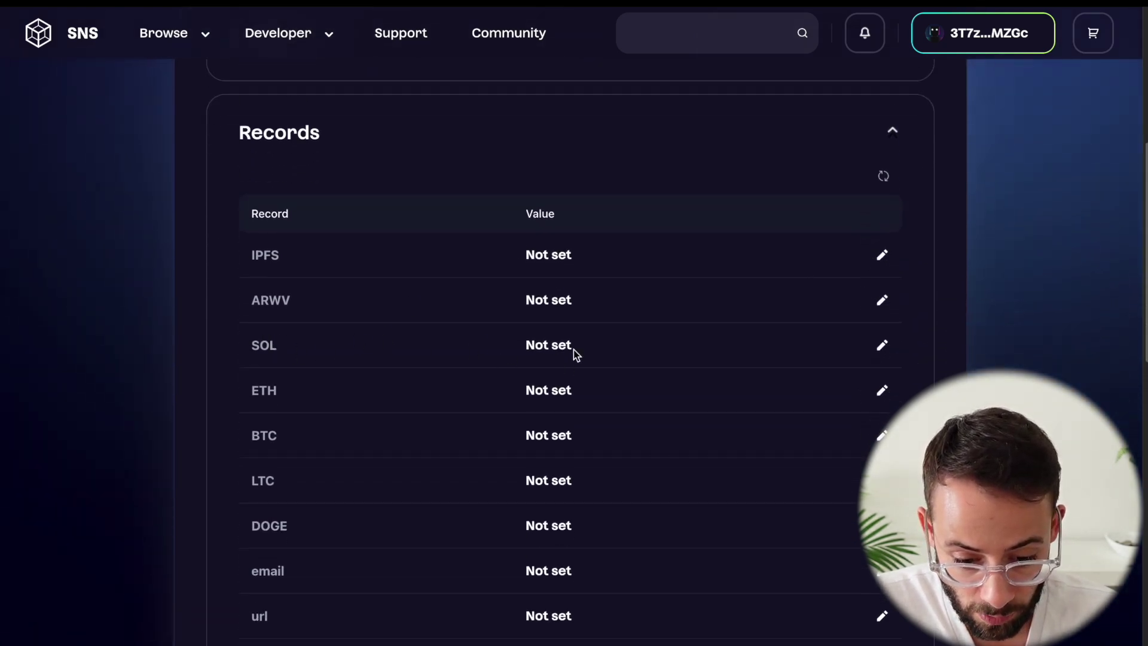
Step: Paste the wallet's Solana address as the SOL record destination, accept the consent checkbox, update and sign
left_click(882, 346)
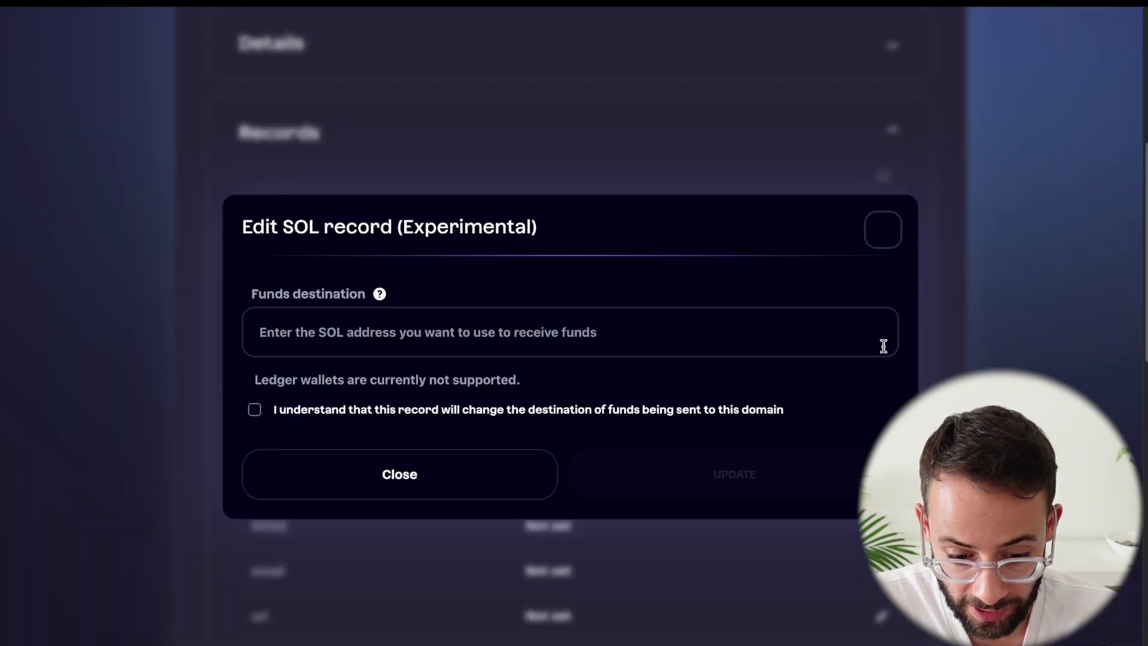
left_click(715, 334)
key("ctrl+v")
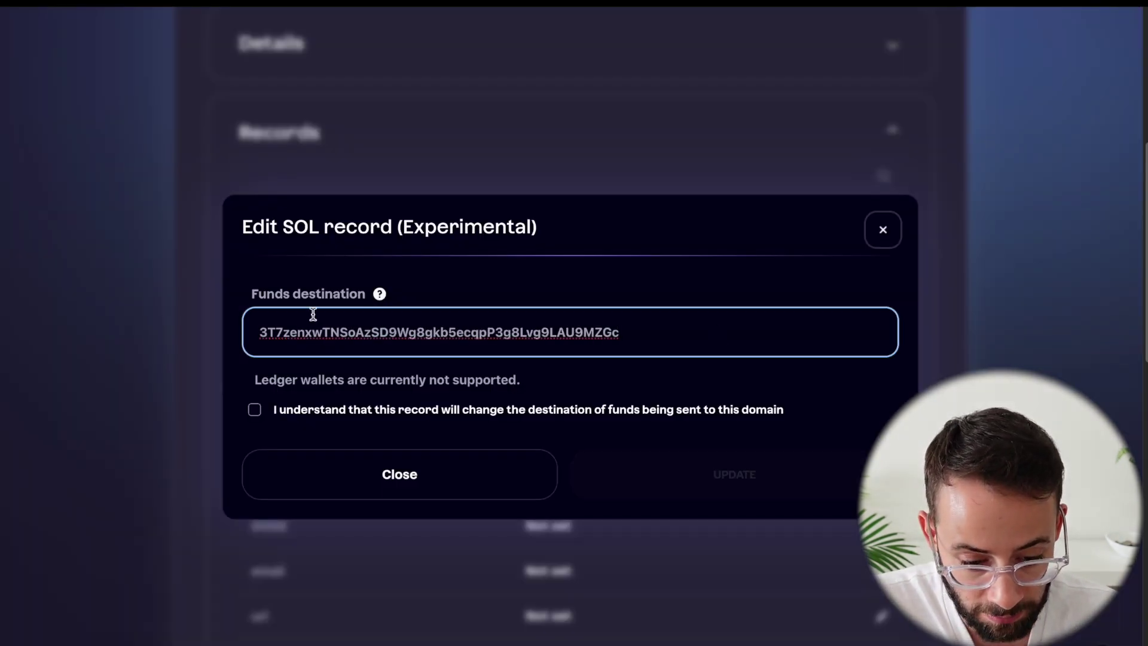
left_click(278, 412)
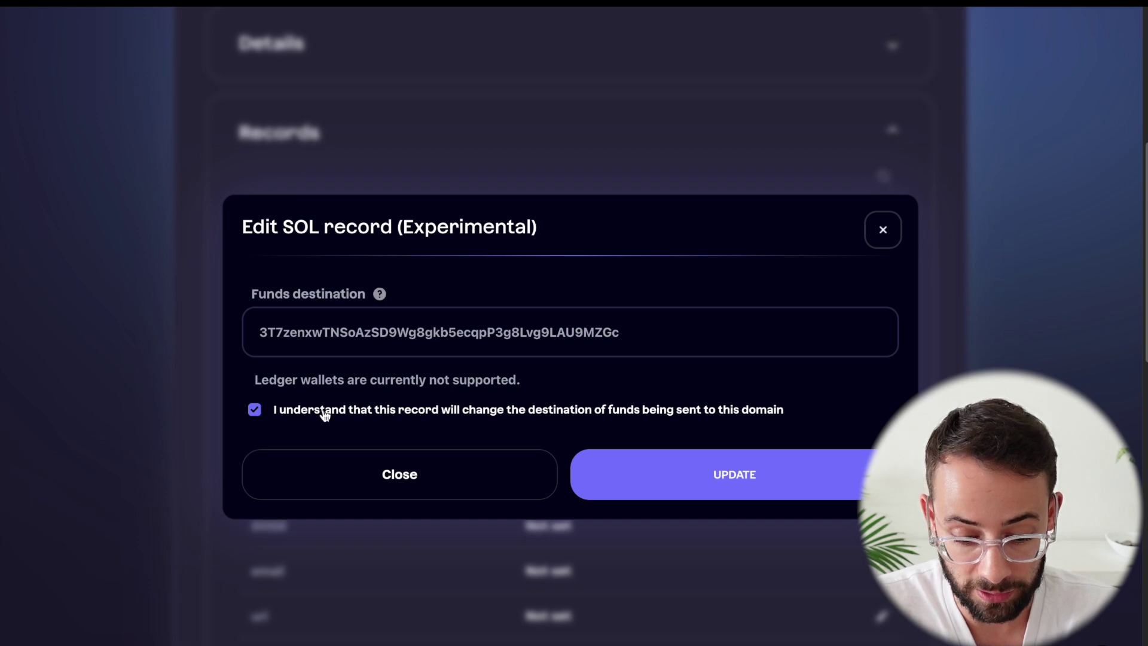
left_click(803, 480)
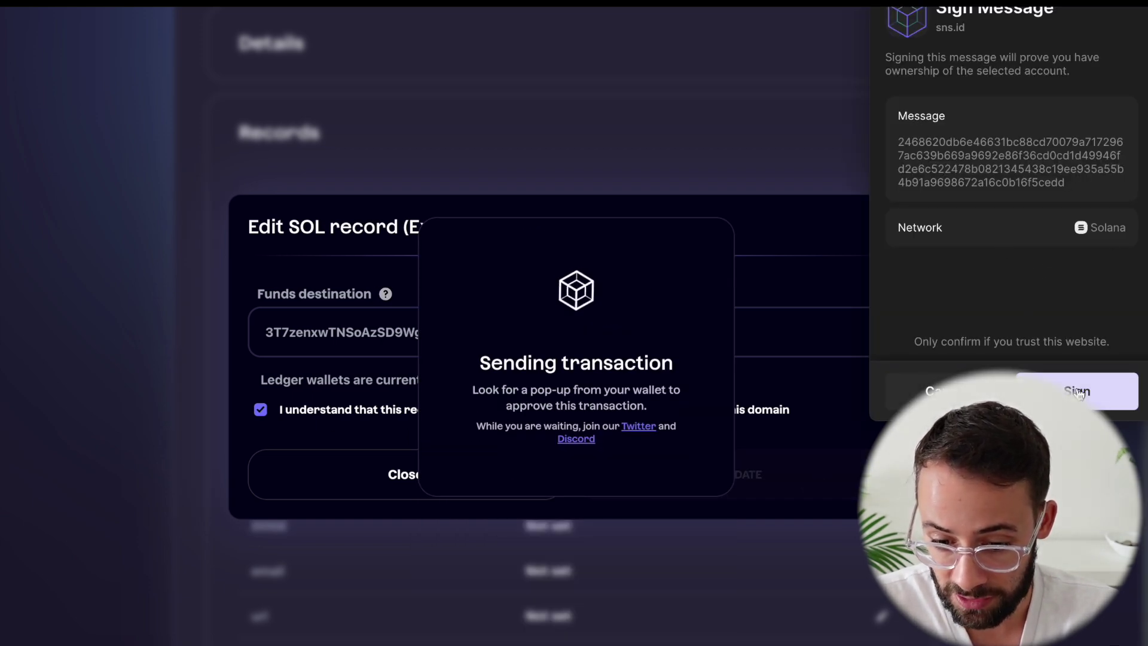
left_click(1079, 393)
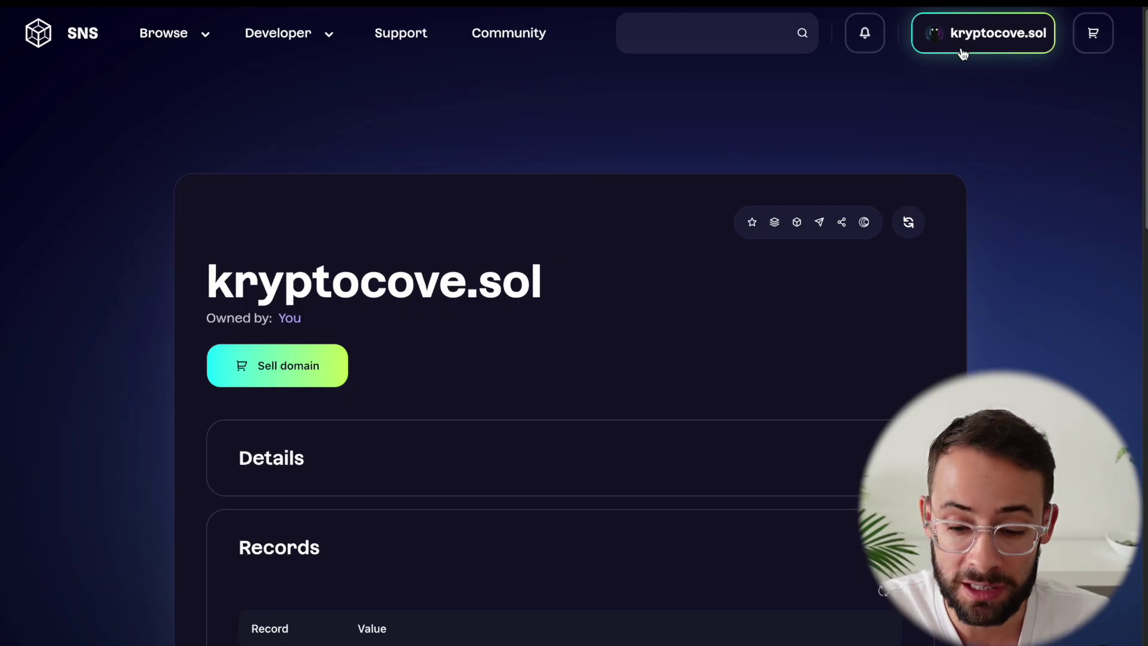